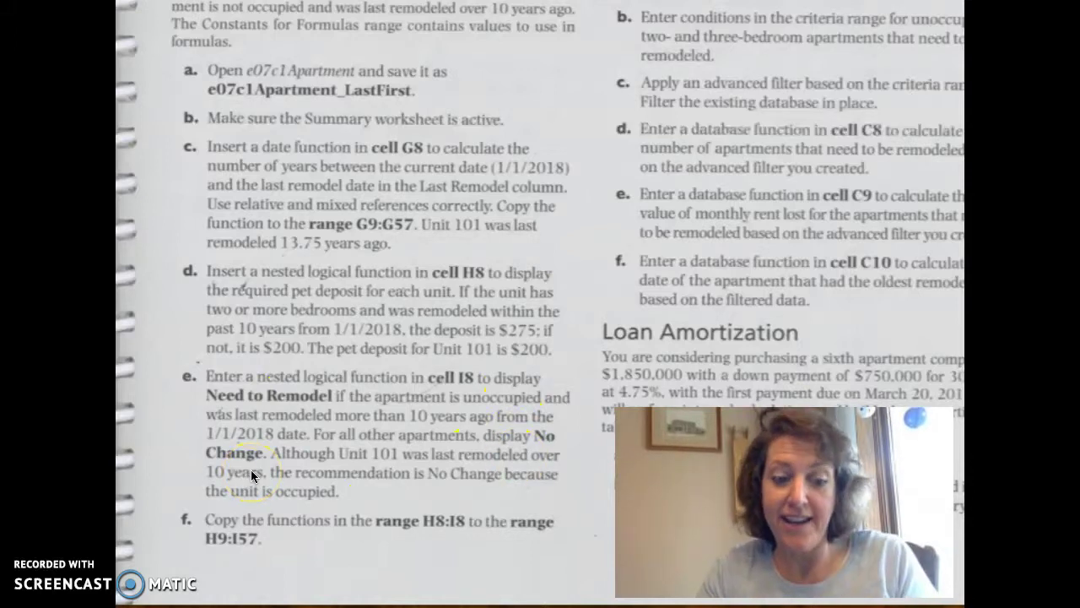
# Switch to the Excel workbook and begin the Recommendation formula in cell I8 with =IFAND(e8="no"
pyautogui.press('super+Tab')
pyautogui.press('super+Tab')
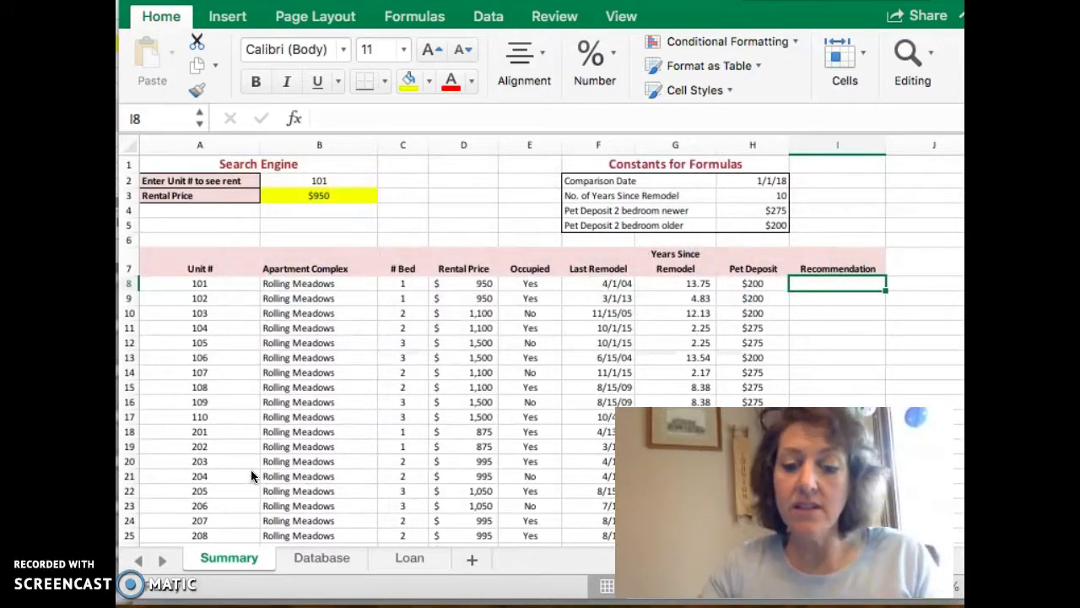
pyautogui.write('=IF')
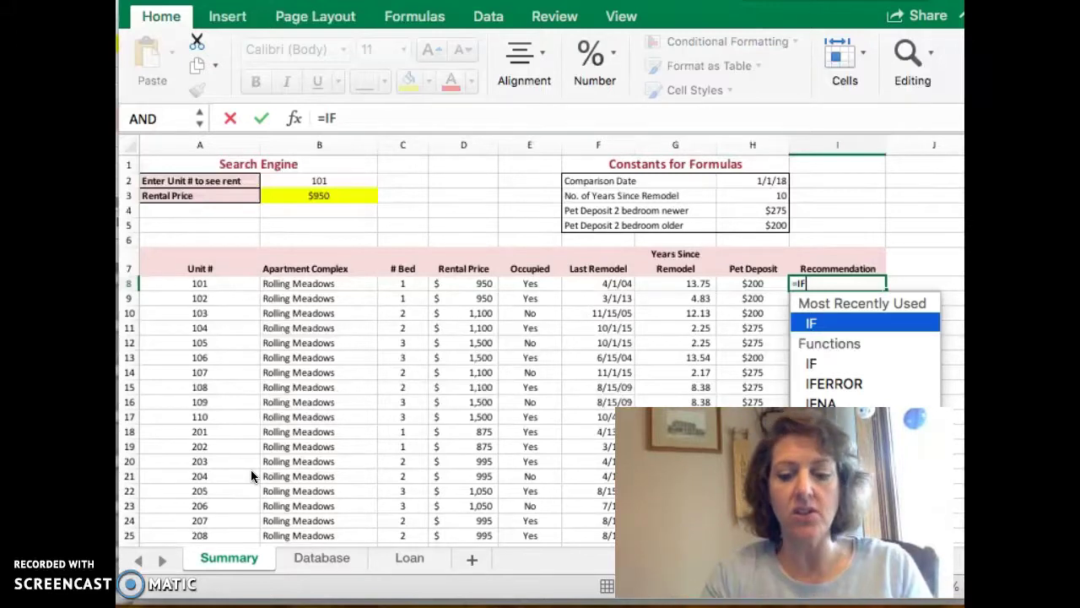
pyautogui.write('AND')
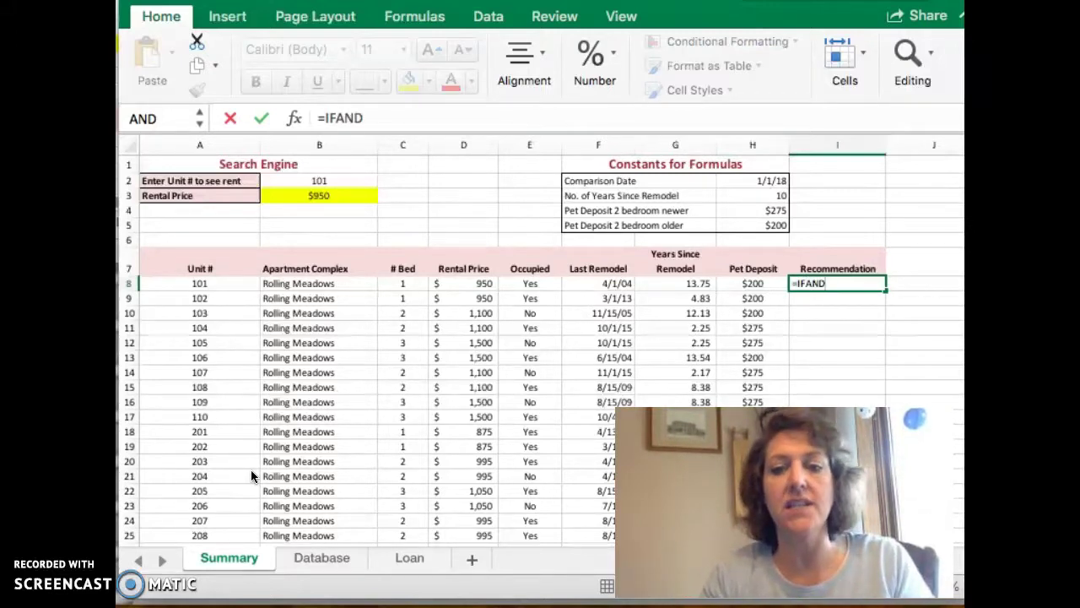
pyautogui.write('(')
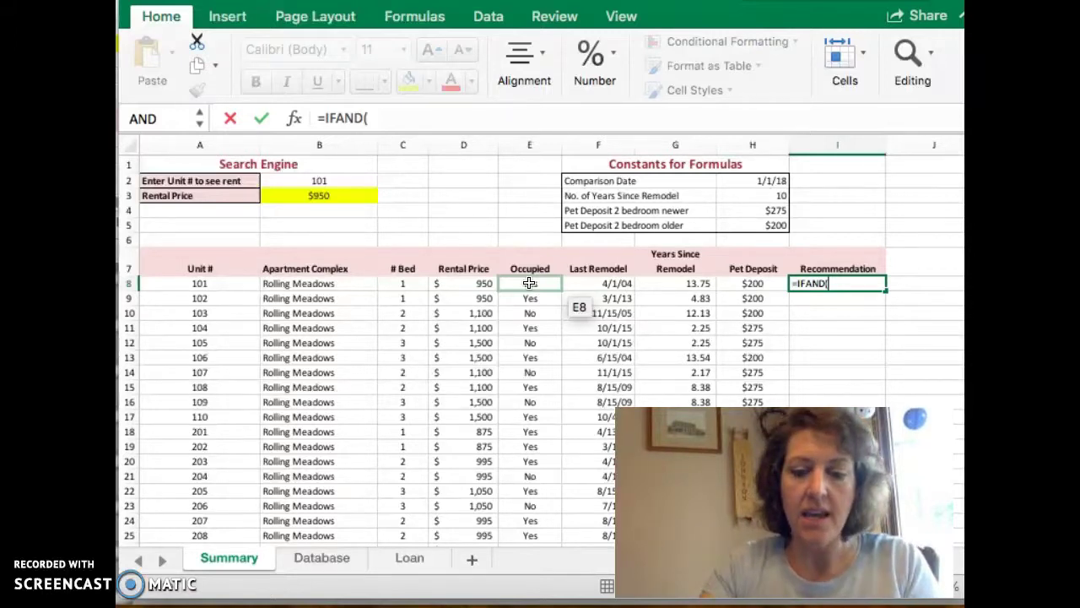
pyautogui.write('e8=')
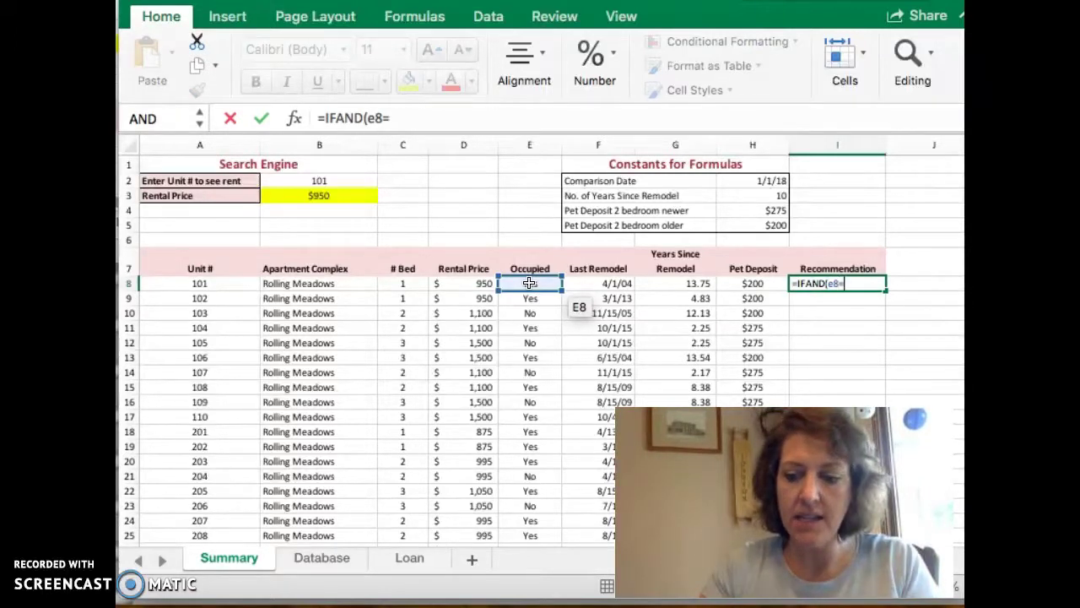
pyautogui.write('"no')
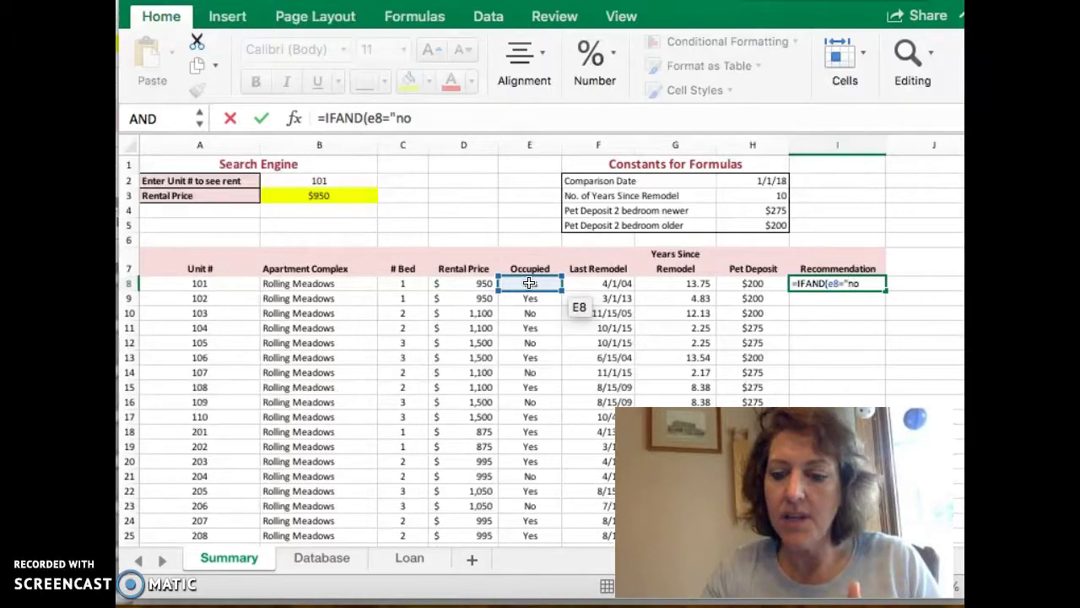
pyautogui.write('"')
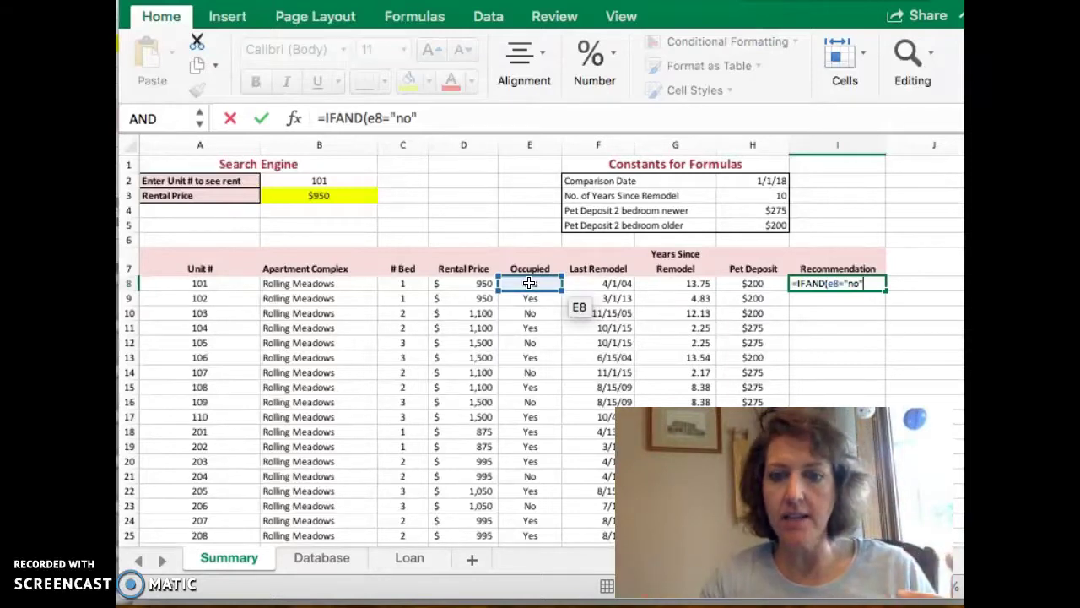
# Add g8>h$3 as the second AND condition in the I8 formula and close the AND function
pyautogui.write(',')
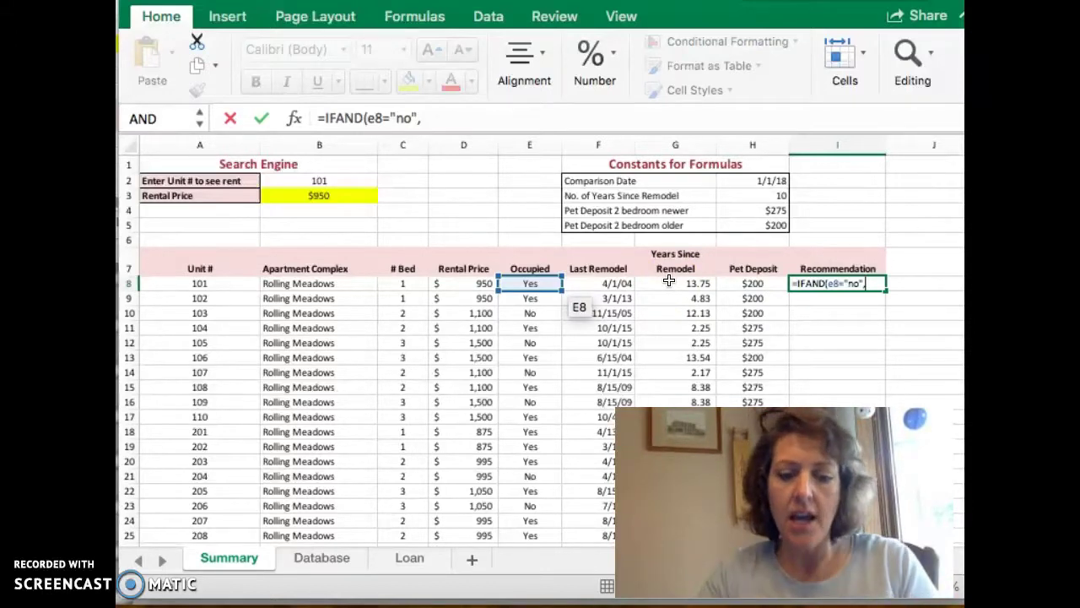
pyautogui.write('g')
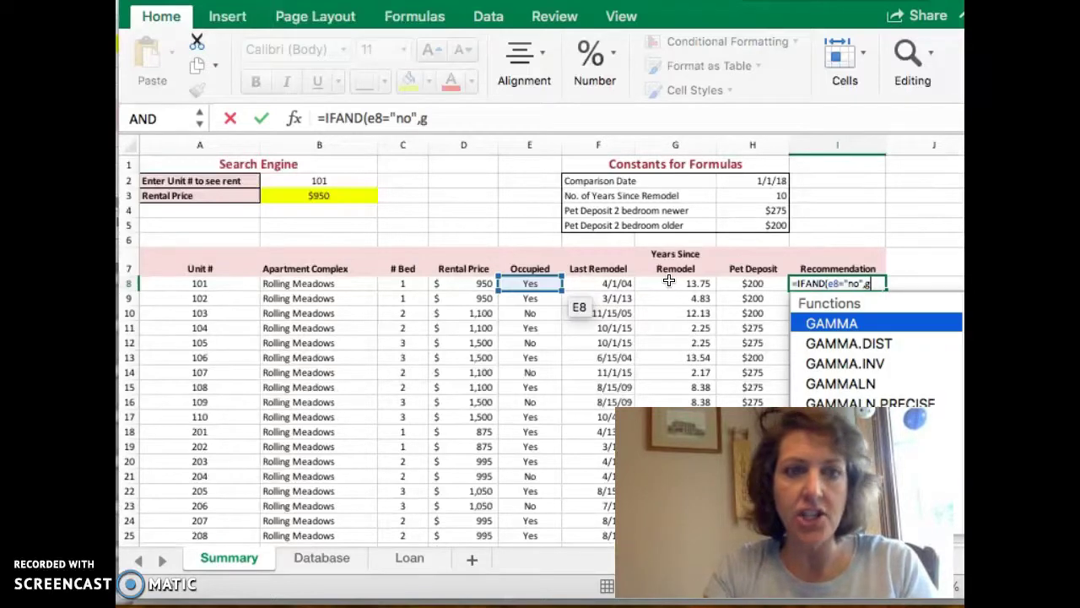
pyautogui.write('8>')
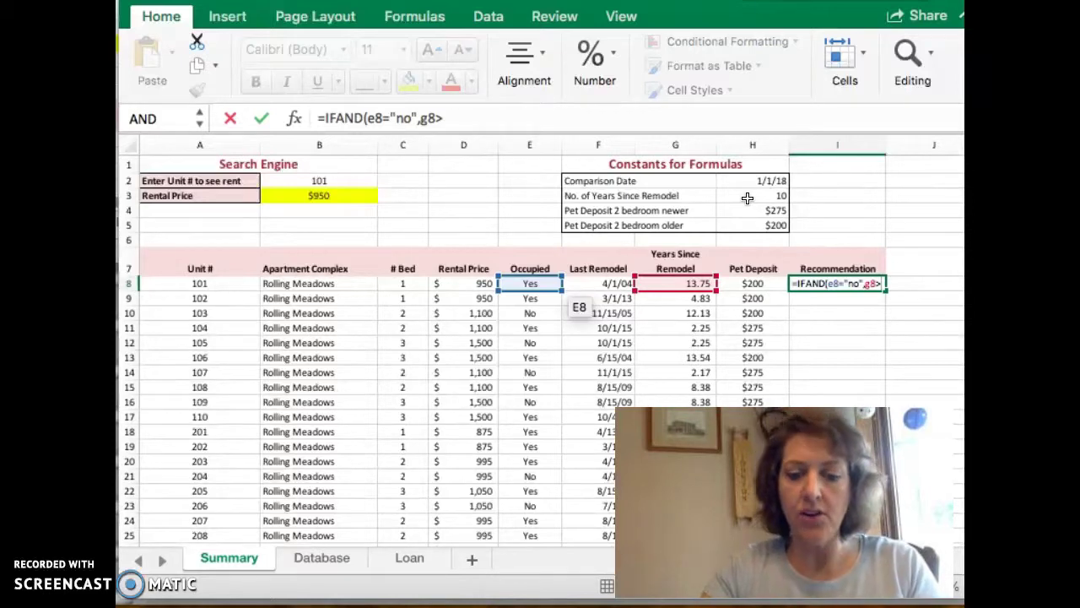
pyautogui.write('h$3')
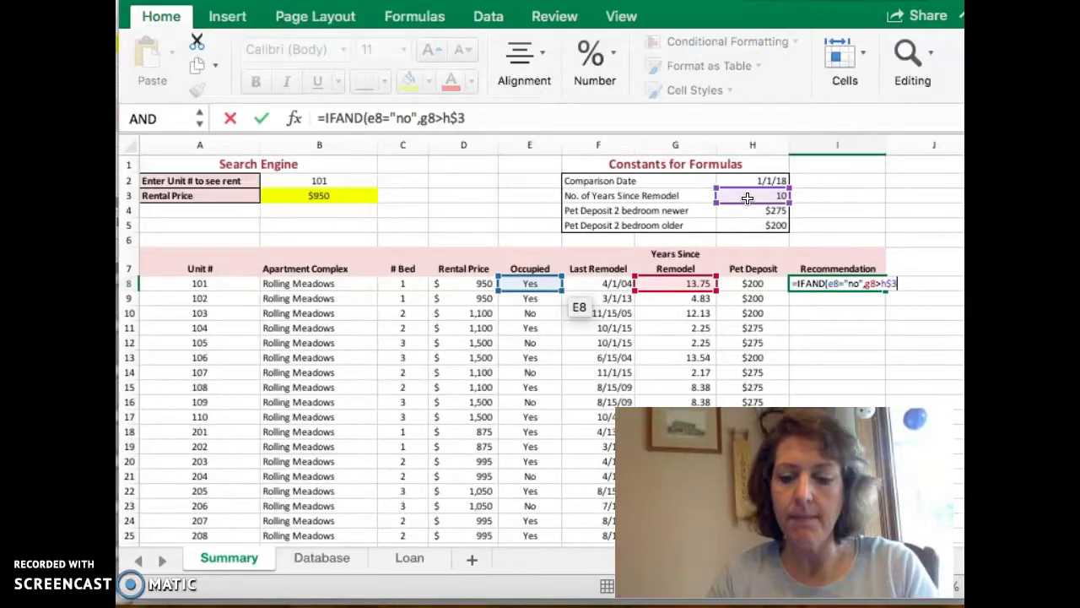
pyautogui.write(')')
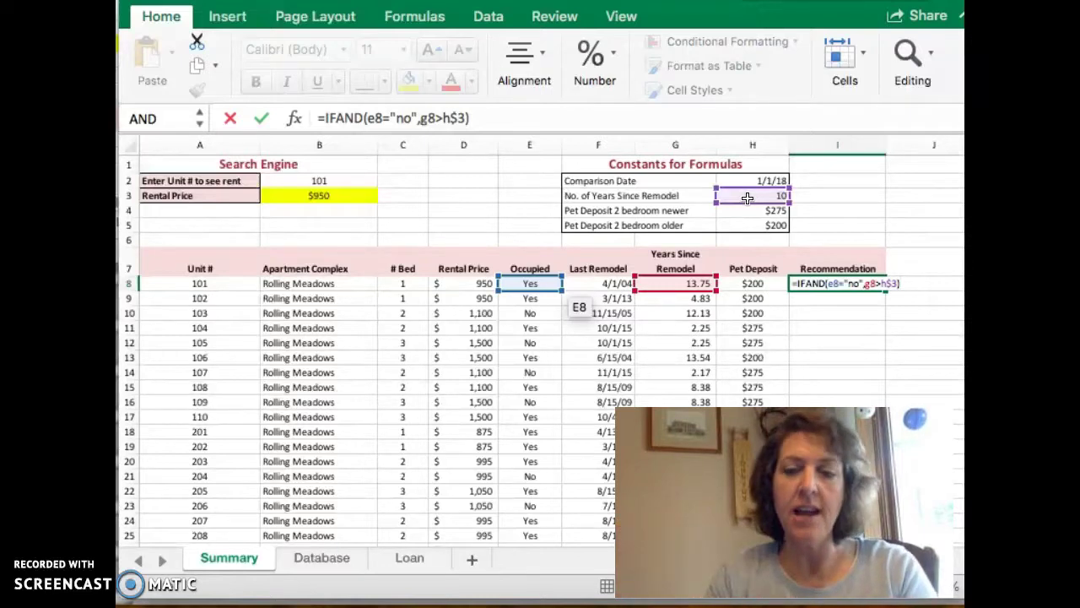
# Add "Need to Remodel" as the value-if-true argument of the I8 formula
pyautogui.write(',')
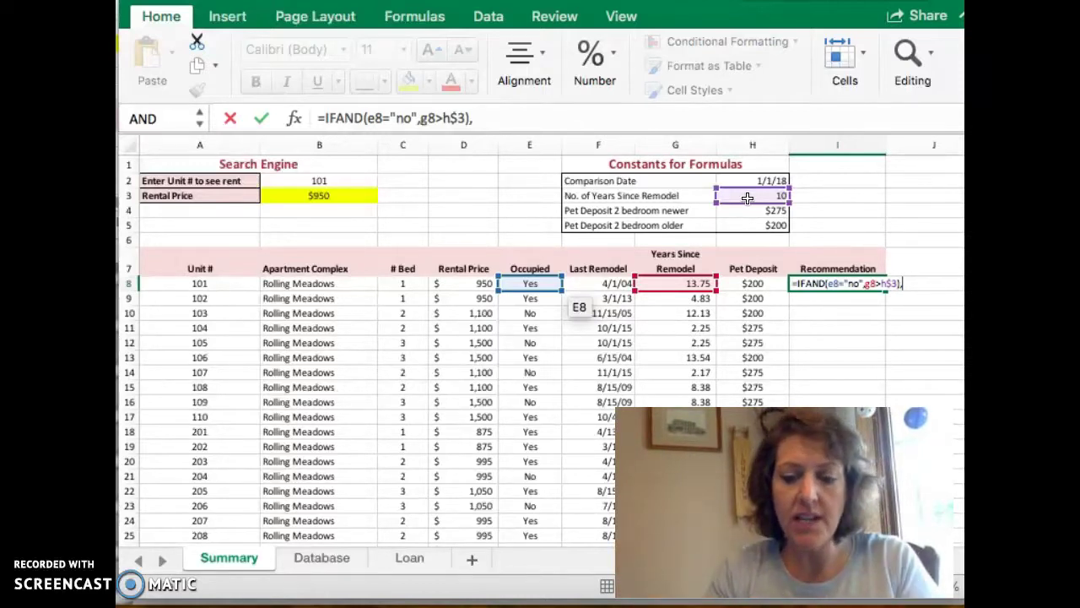
pyautogui.write('"Need')
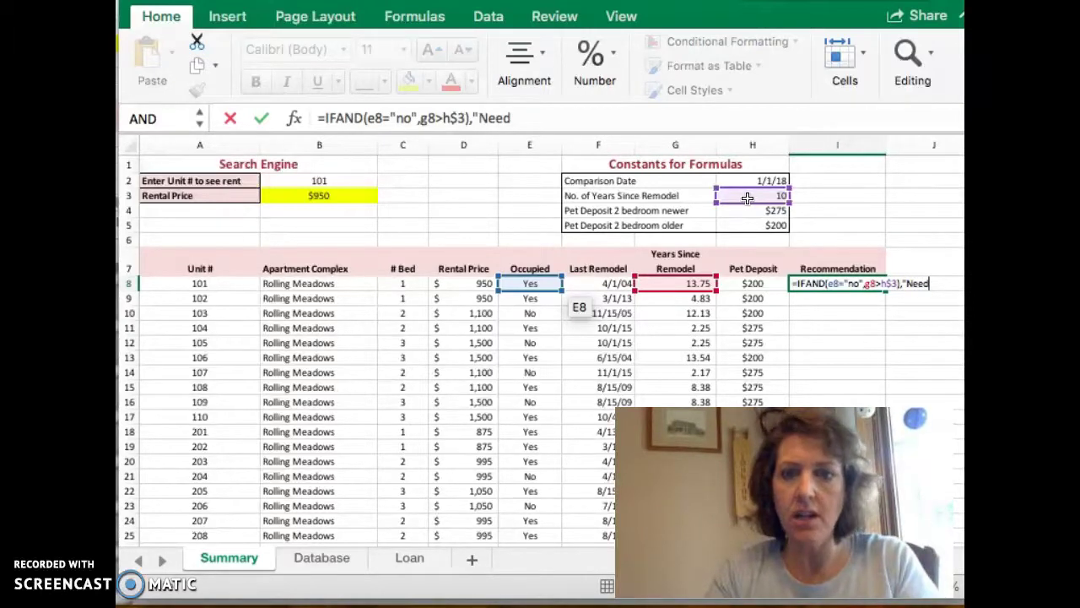
pyautogui.write(' to')
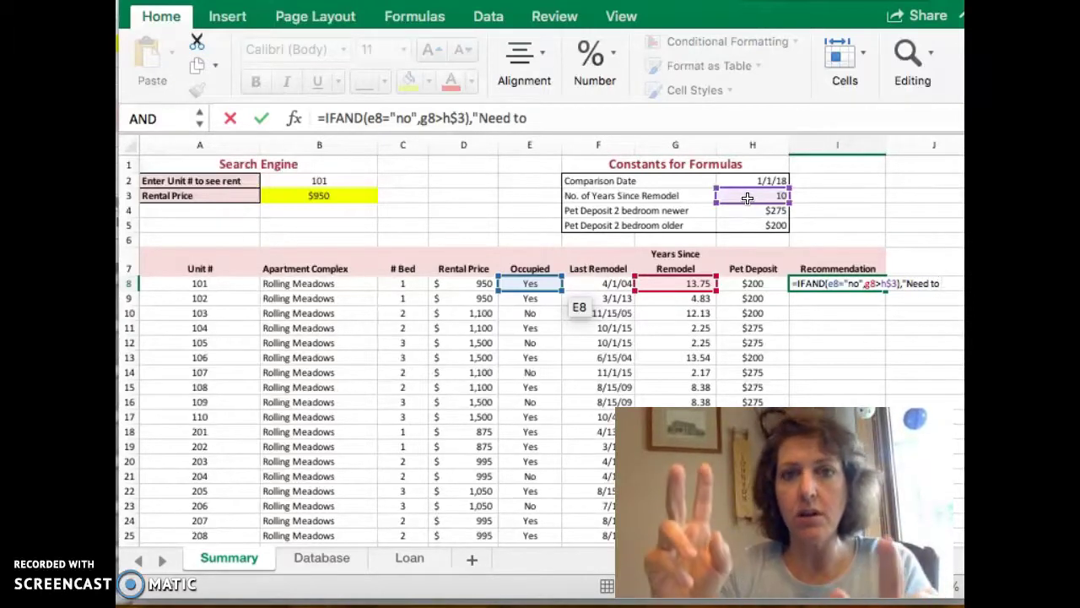
pyautogui.write(' Remodel"')
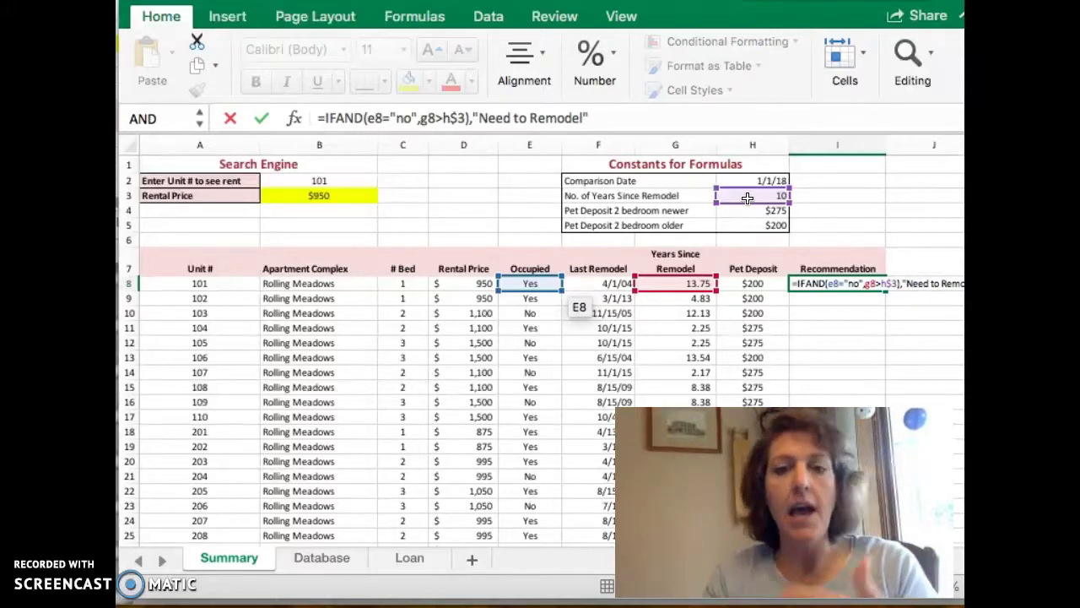
# Add "No Change" as the value-if-false argument, close the I8 formula and try to enter it, dismissing the alert
pyautogui.write(',"')
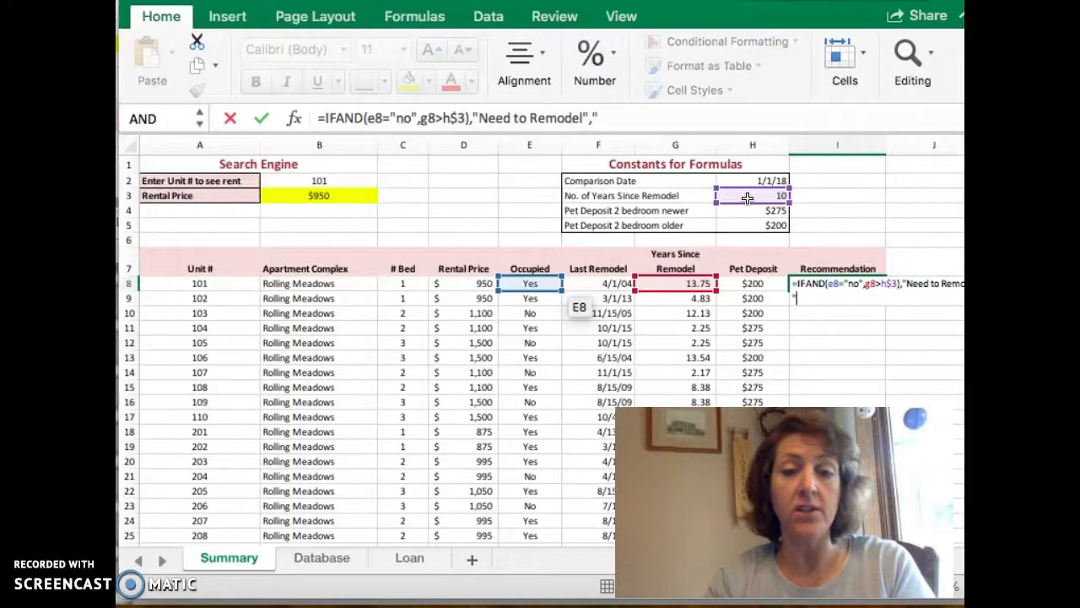
pyautogui.write('No')
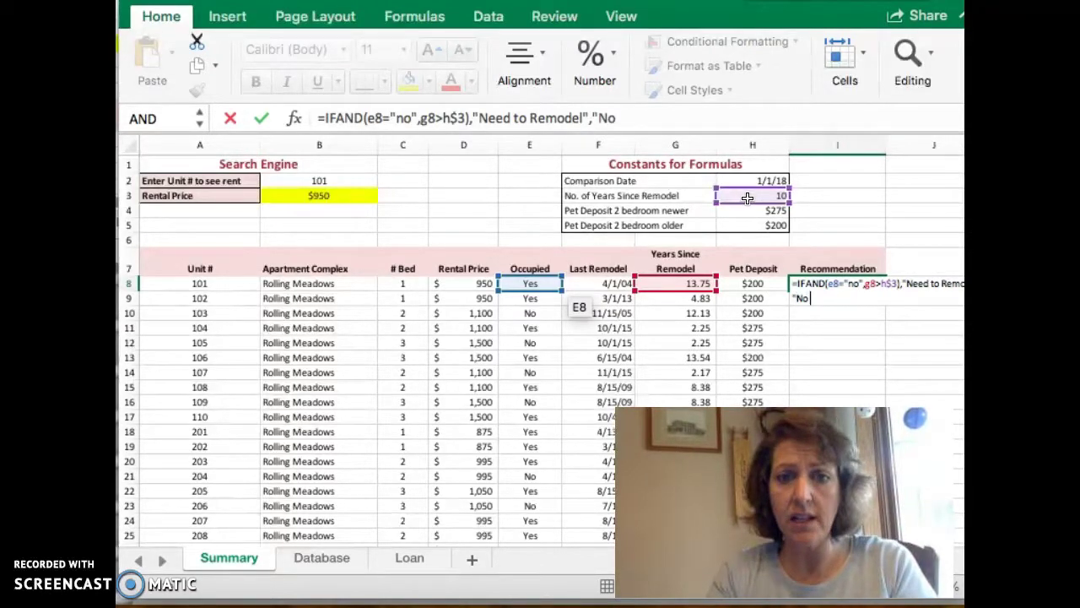
pyautogui.write(' Ch')
pyautogui.write('a')
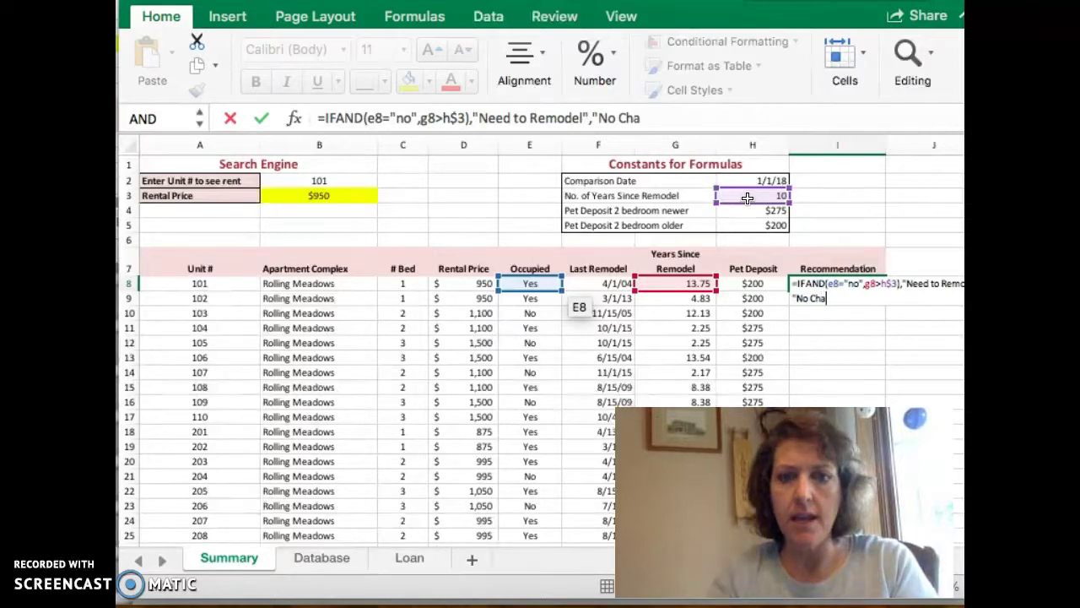
pyautogui.write('nge"')
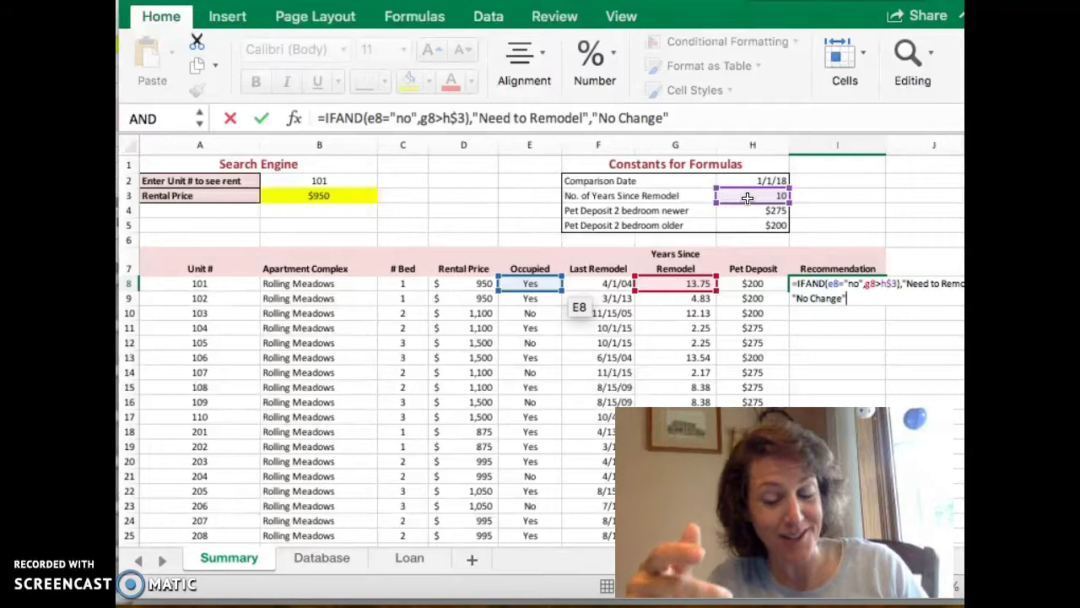
pyautogui.write(')')
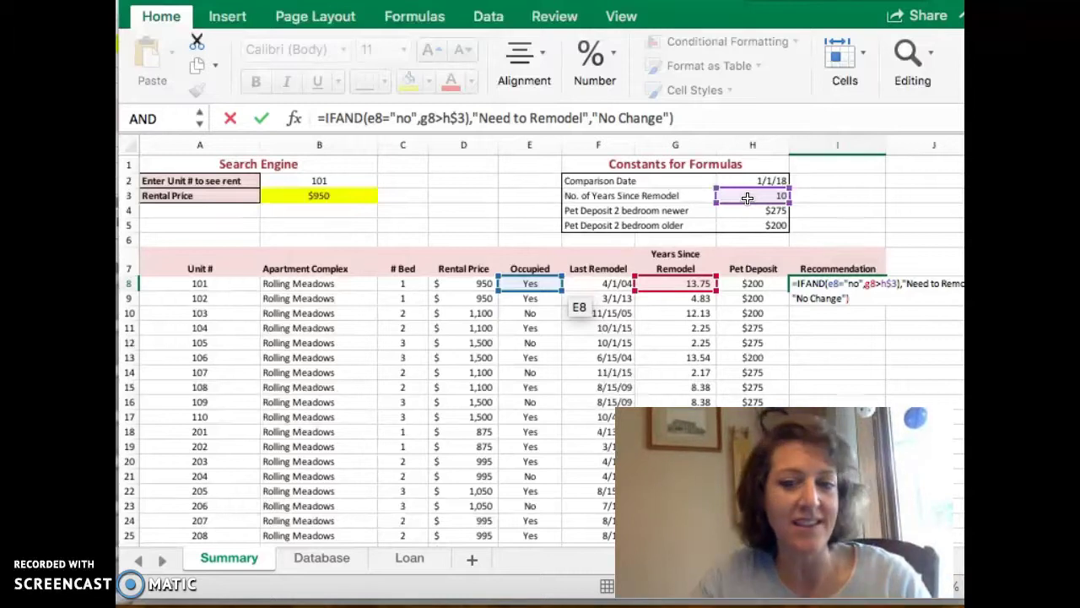
pyautogui.press('Return')
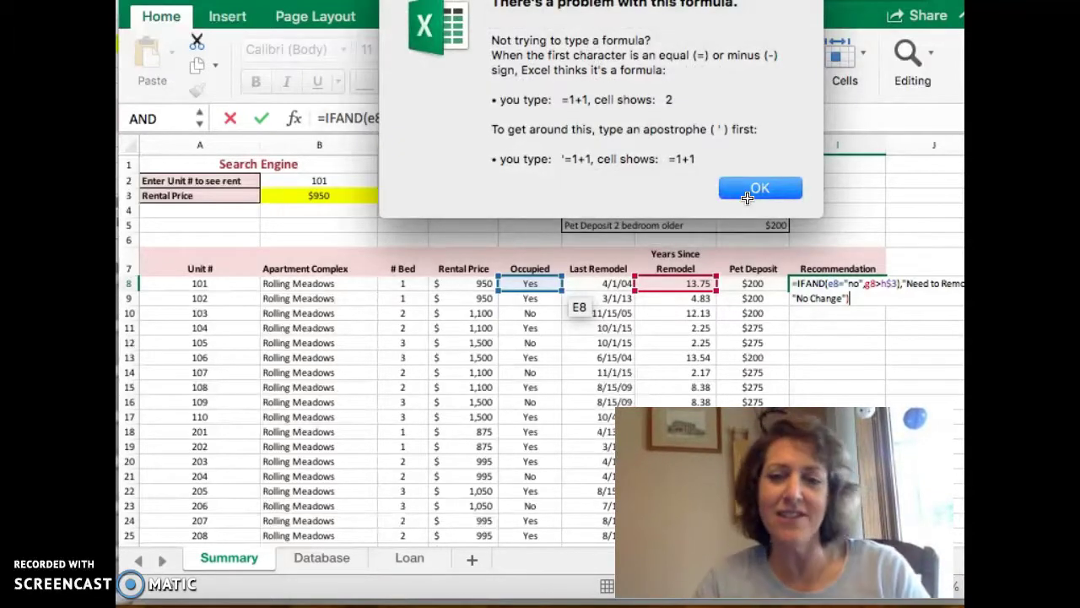
pyautogui.click(746, 197)
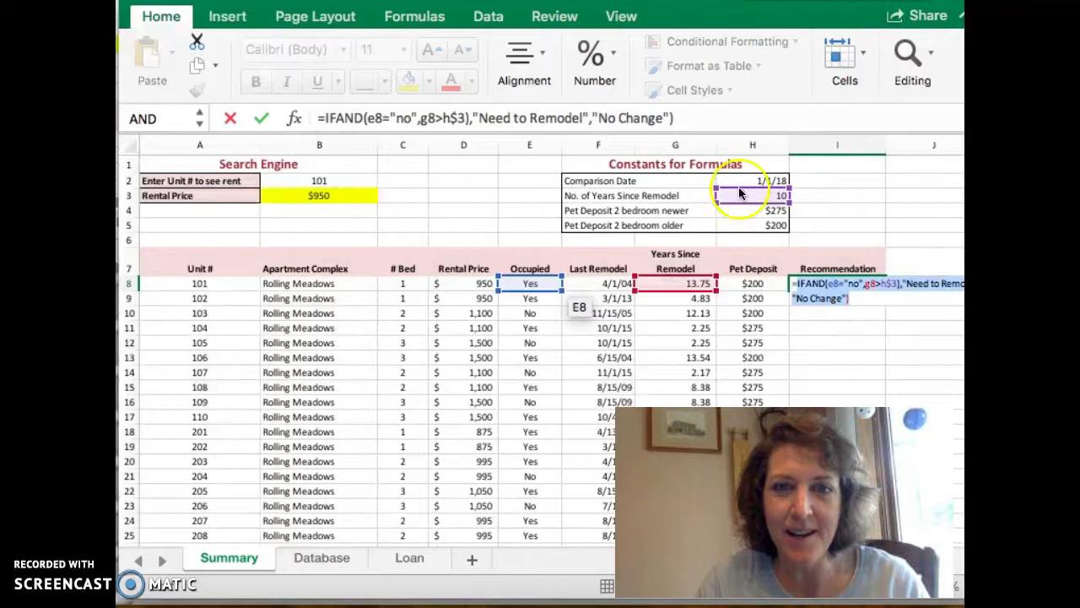
# Insert the missing opening parenthesis between IF and AND in the I8 formula and enter the corrected formula
pyautogui.click(335, 120)
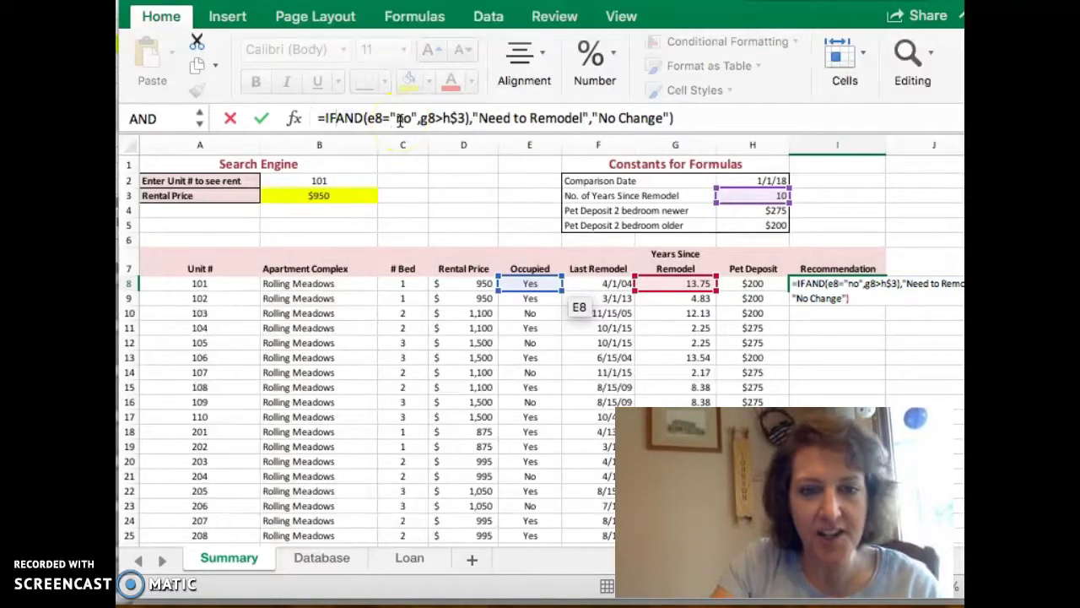
pyautogui.write('(')
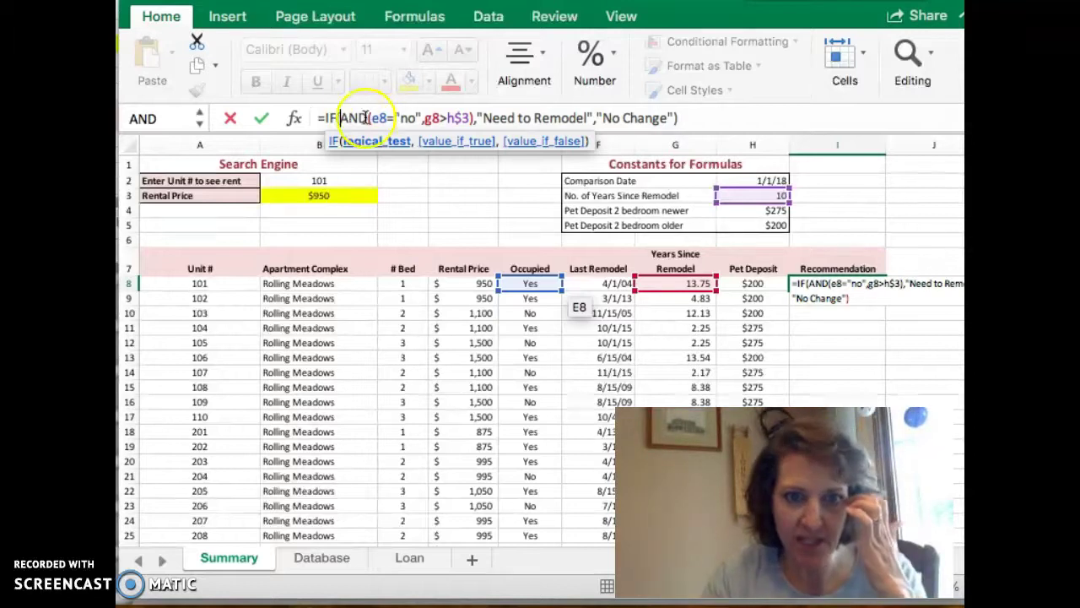
pyautogui.click(475, 119)
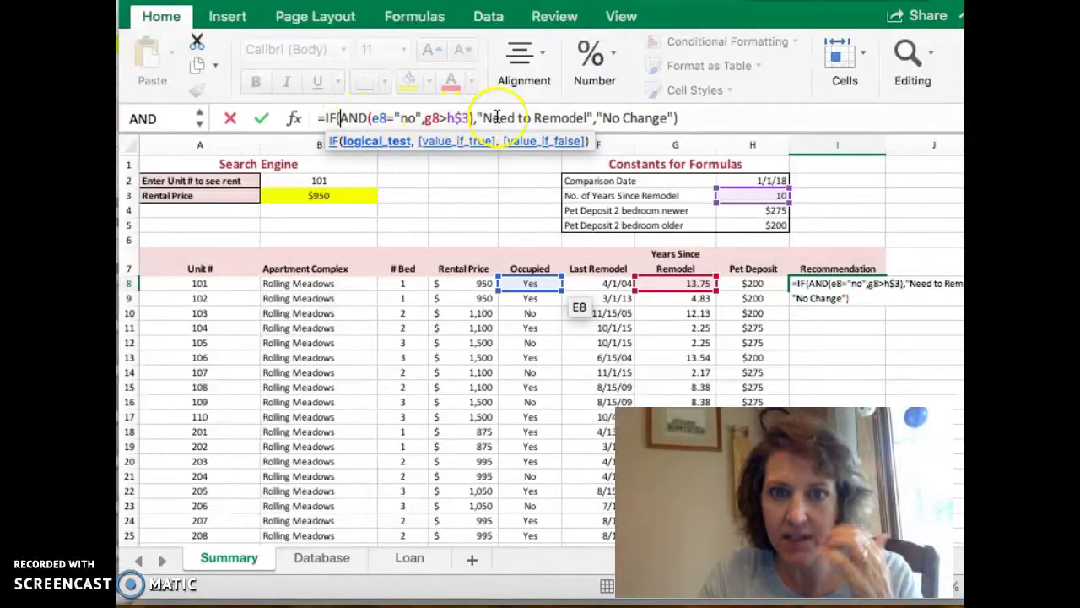
pyautogui.click(687, 118)
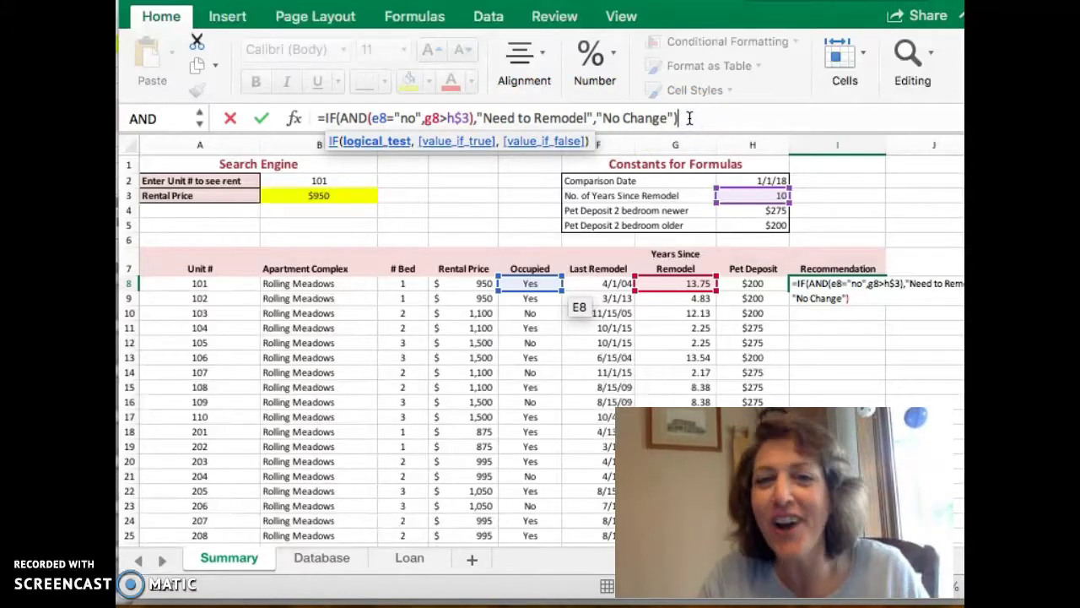
pyautogui.press('Return')
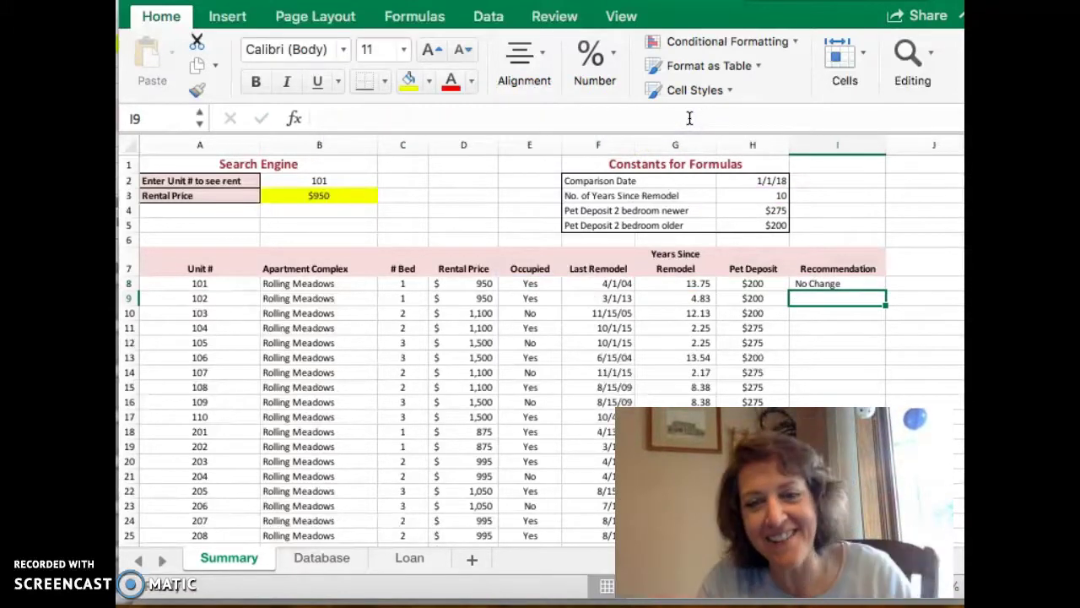
# Copy the formula in I8 down the rest of the Recommendation column
pyautogui.click(839, 276)
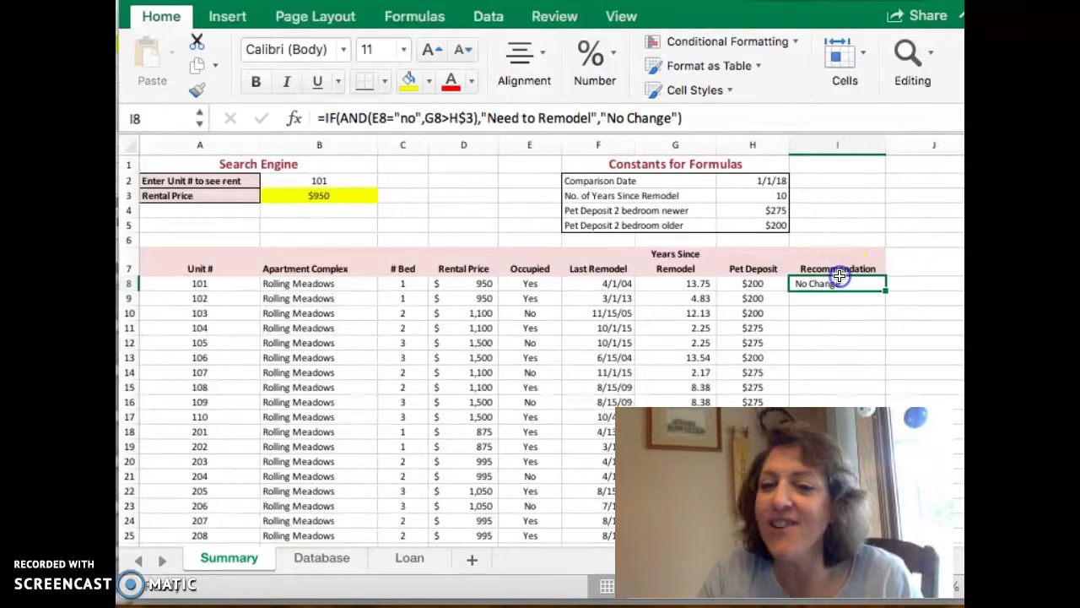
pyautogui.doubleClick(883, 289)
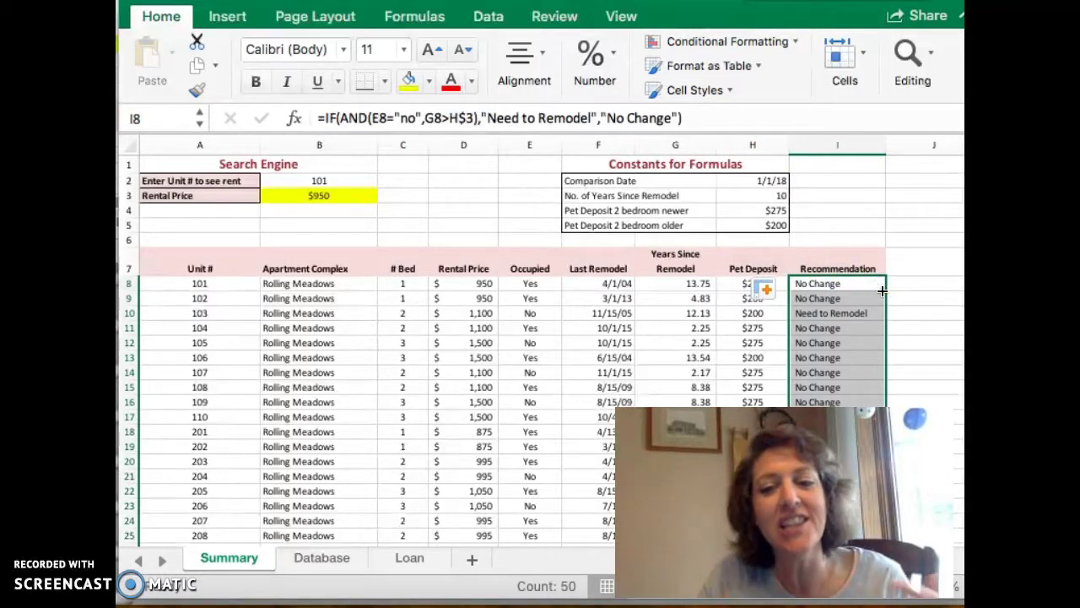